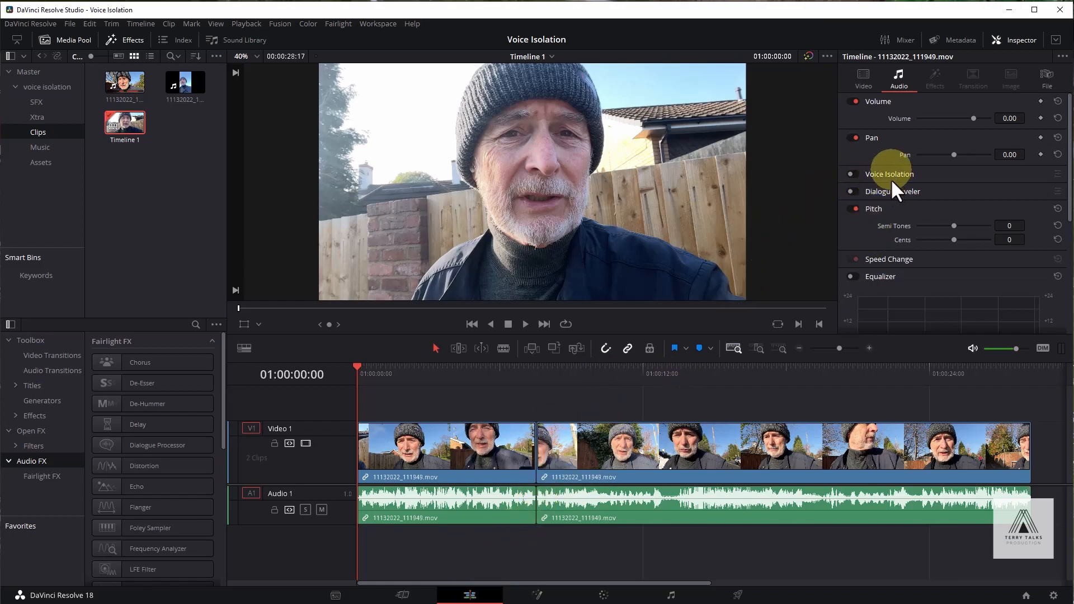
Step: Show the audio mixer on the Edit page alongside the Inspector's audio settings
click(905, 38)
click(905, 38)
click(906, 39)
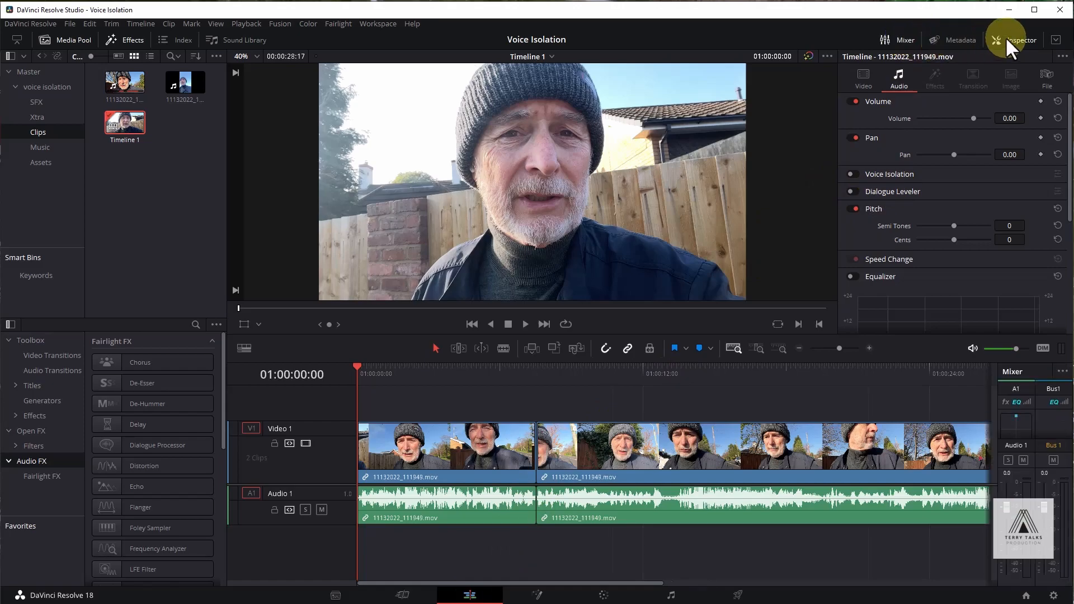
click(1005, 37)
click(1015, 39)
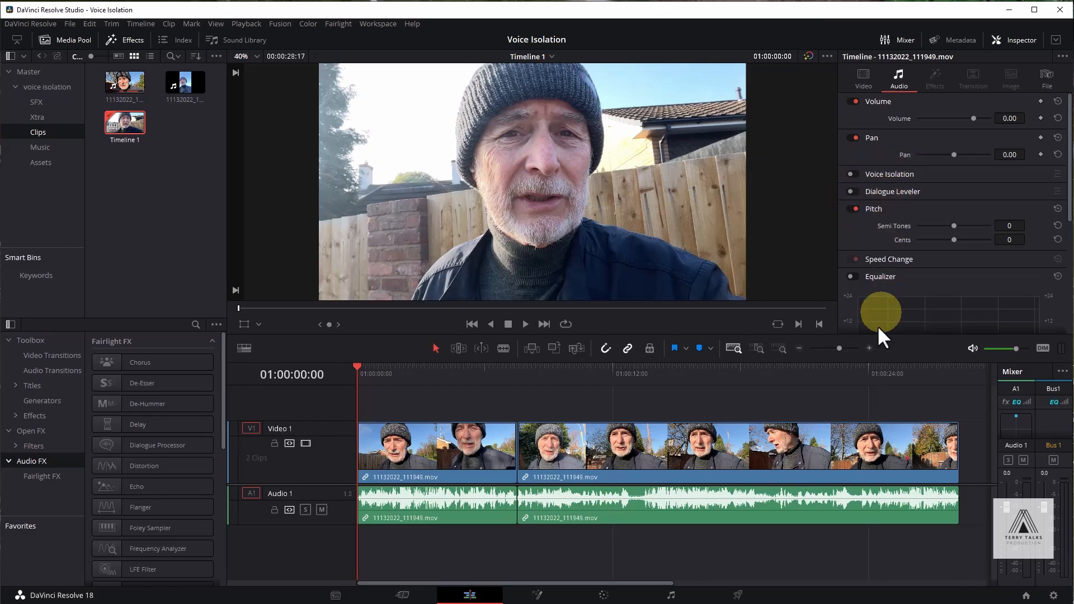
Step: Switch to the Fairlight page and show the Track FX row in the mixer
click(674, 597)
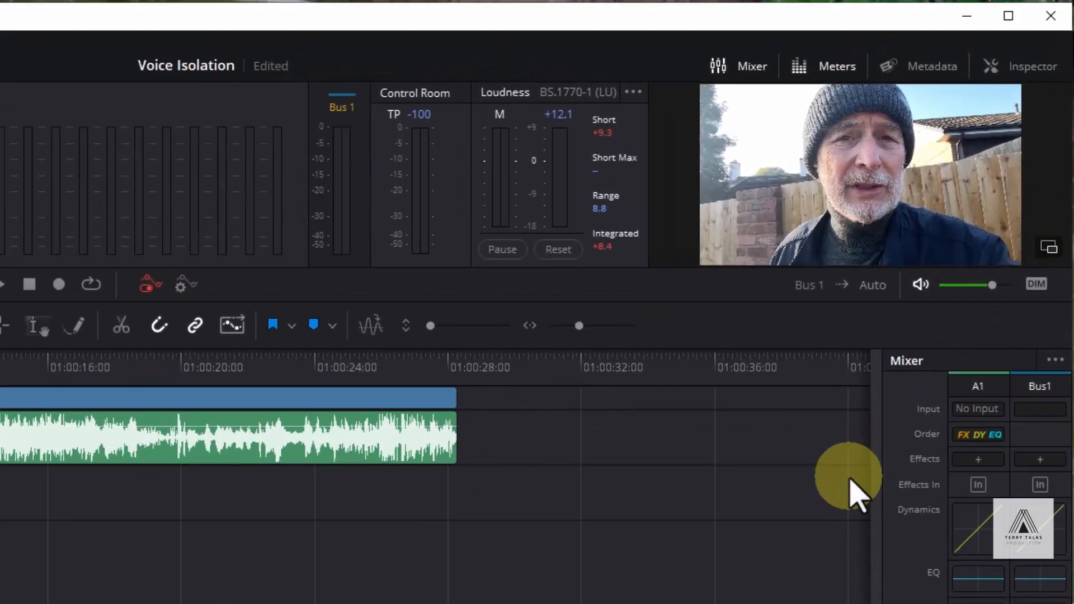
click(1055, 361)
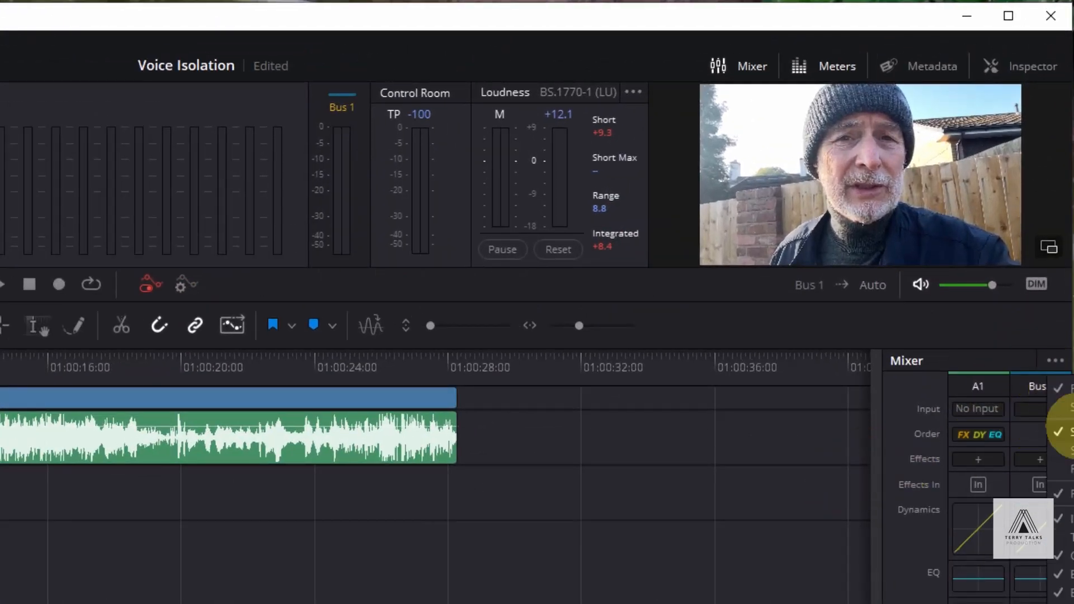
click(1069, 537)
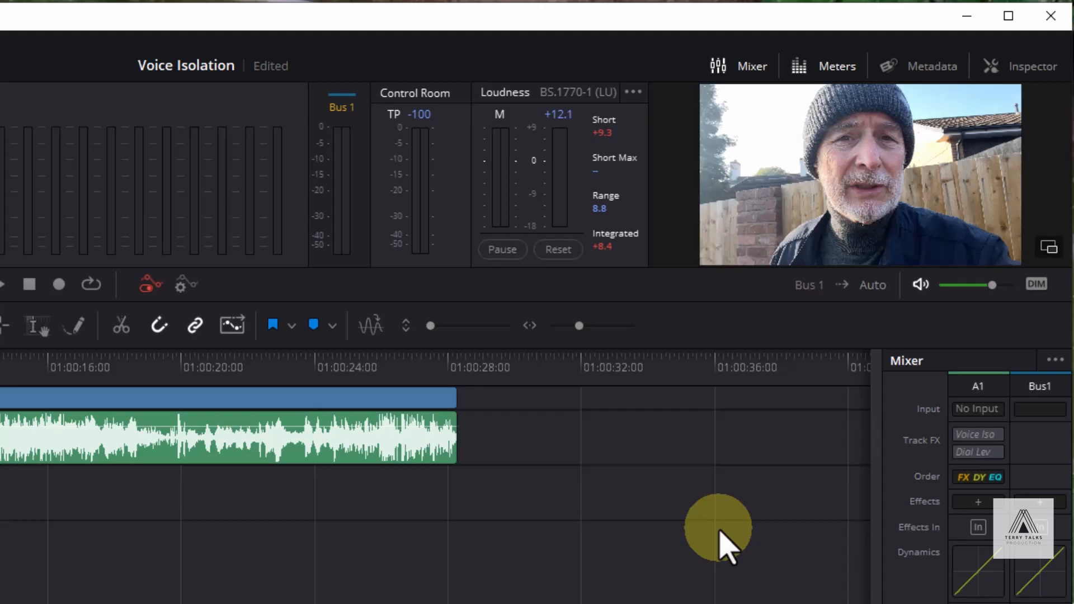
Step: Enable Voice Isolation and Dialogue Leveler as track effects on A1 and inspect each effect's settings
mouse_move(972, 437)
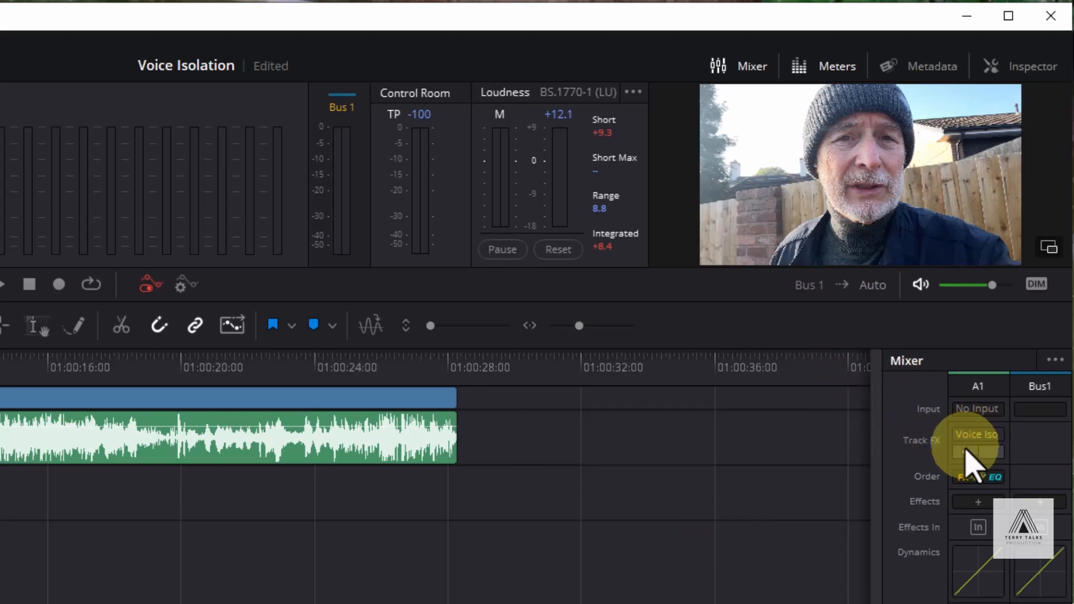
click(963, 452)
click(964, 455)
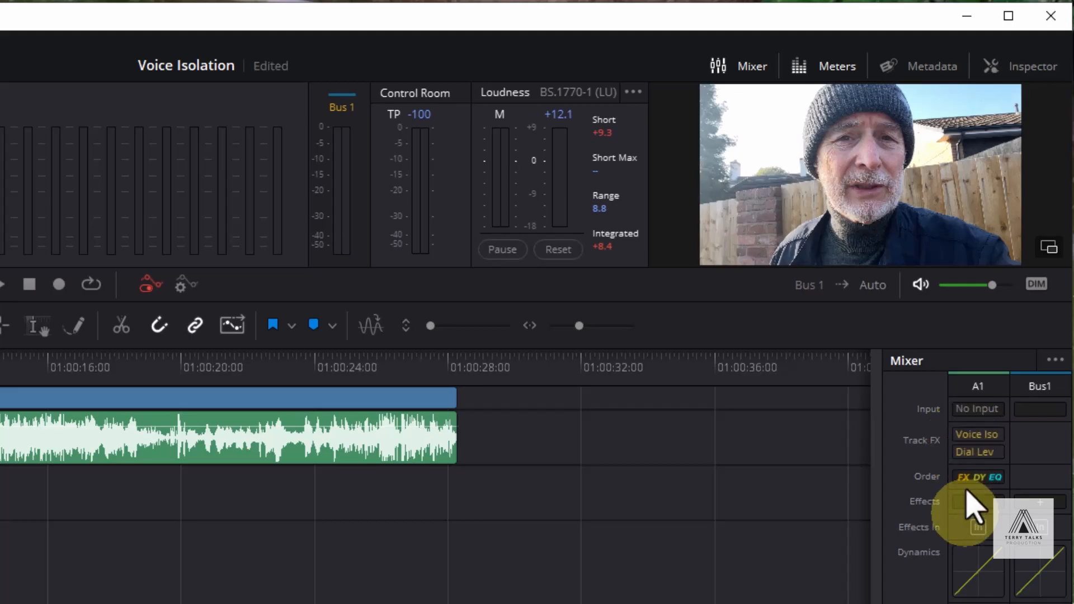
click(991, 435)
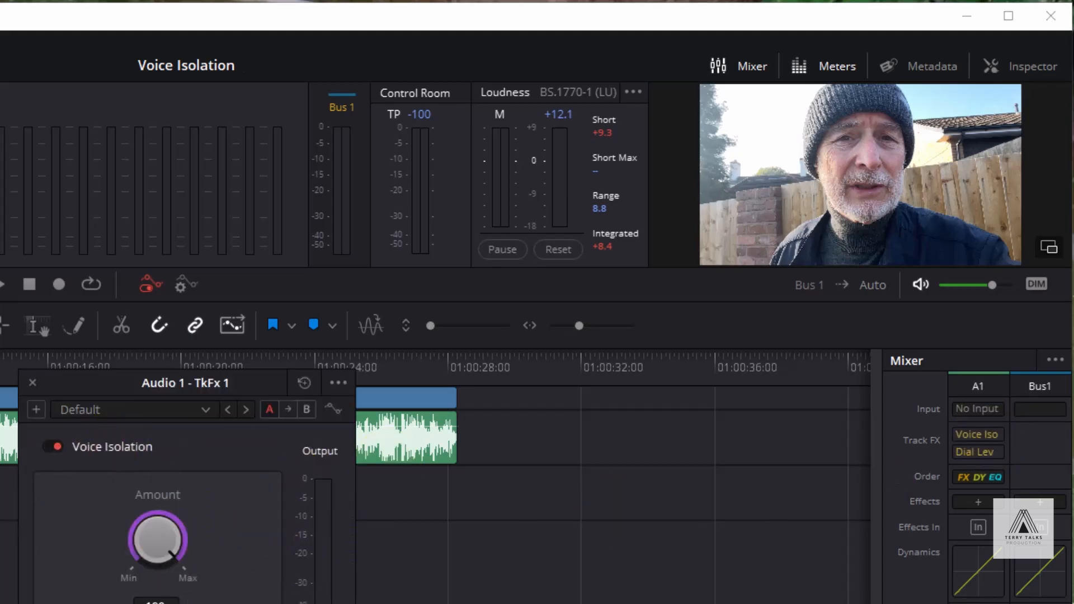
click(33, 386)
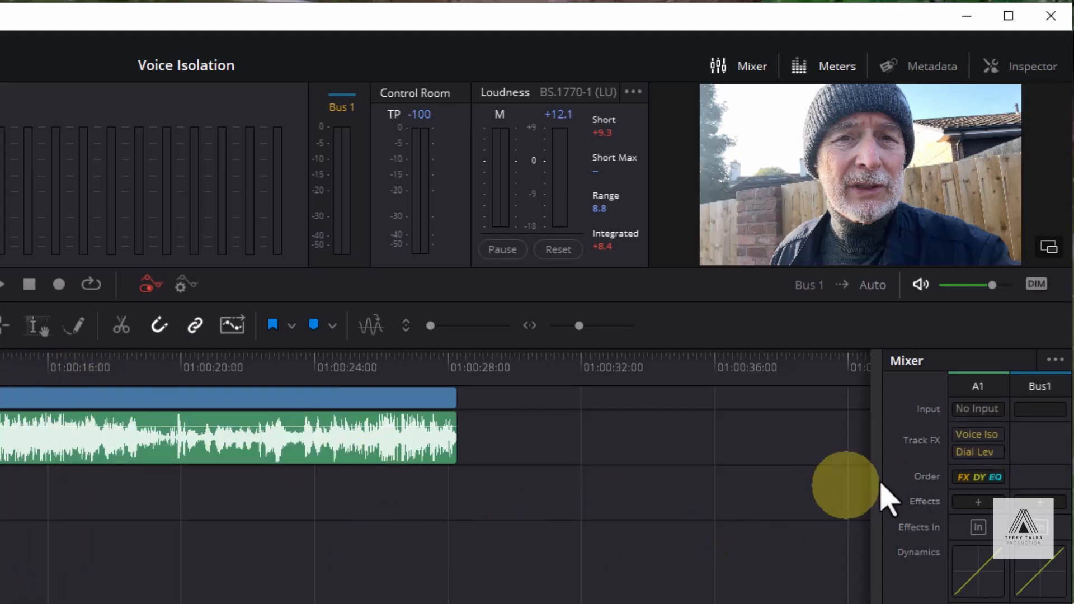
click(990, 452)
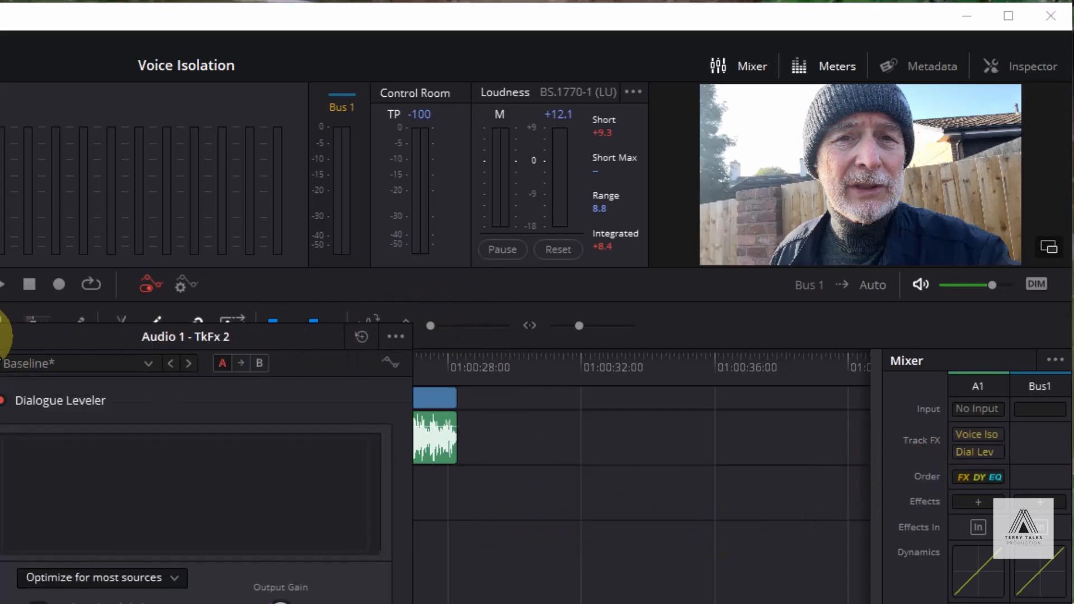
click(161, 280)
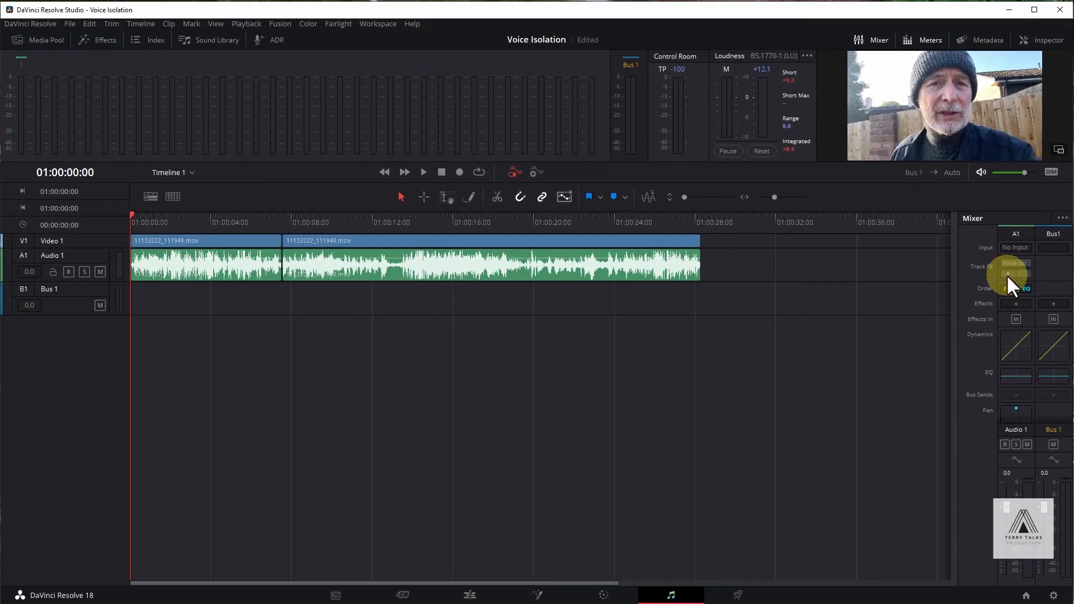
Step: Return to the Edit page, play Timeline 1 through to its end, and put the playhead back at the start
click(471, 596)
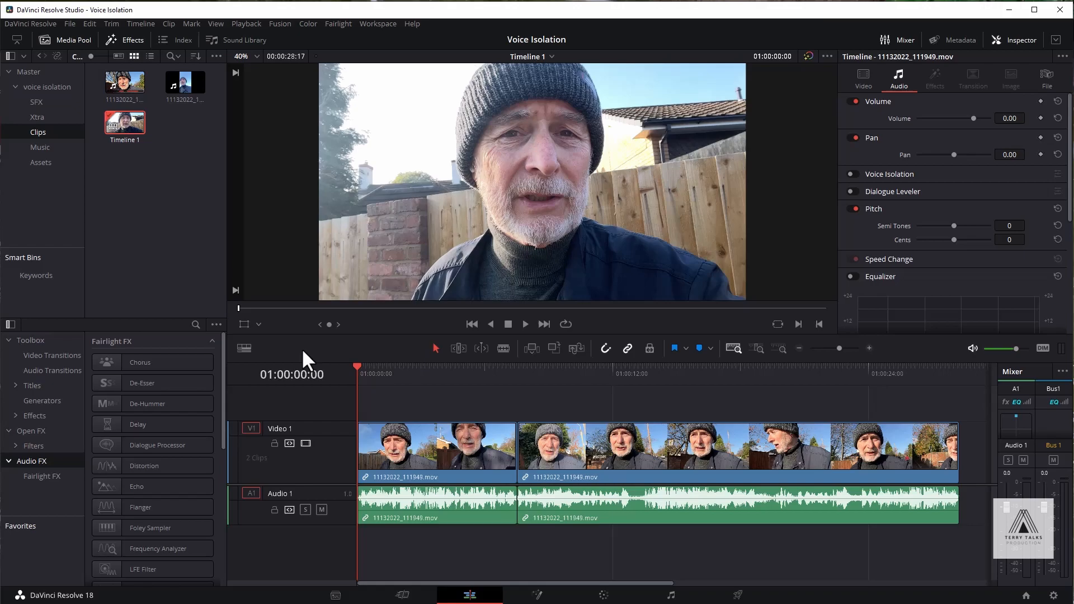
key(space)
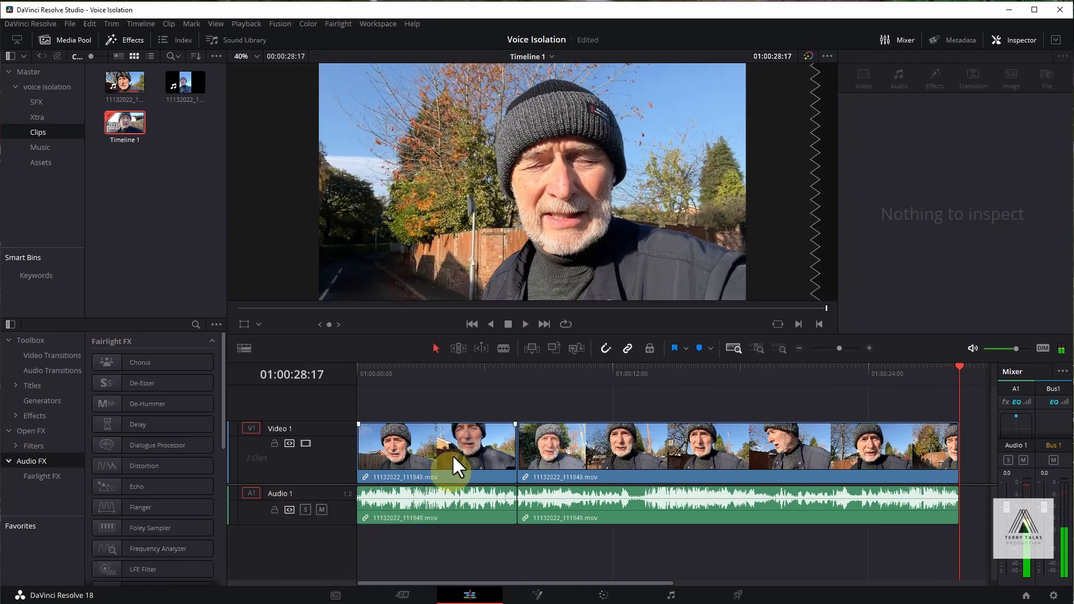
click(385, 368)
drag(384, 368, 367, 370)
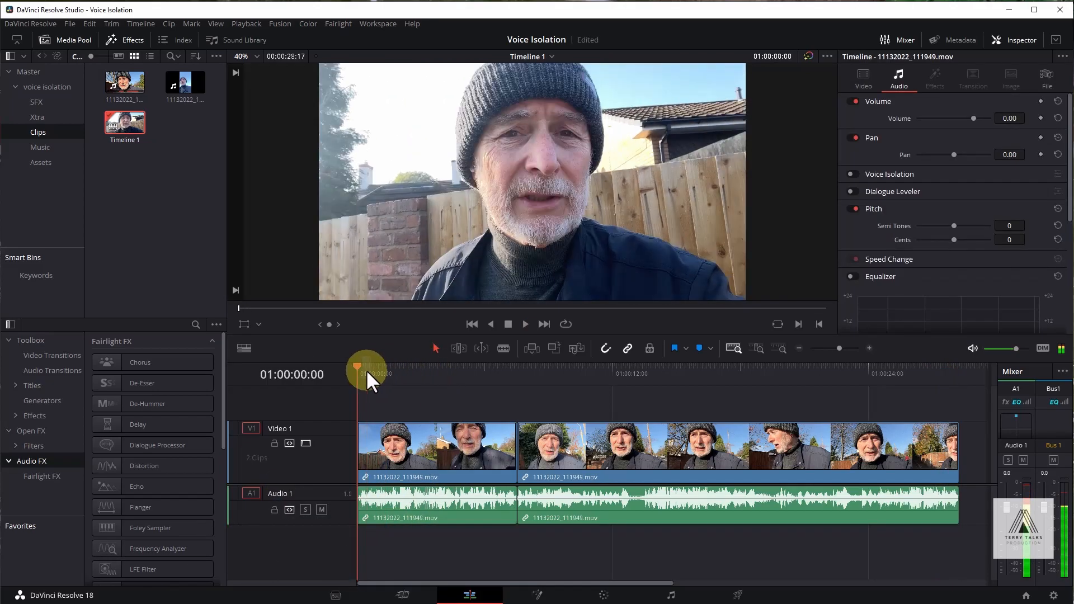
Step: Enable Voice Isolation at an amount of 100 on the first clip, save the project, and play the result
click(850, 174)
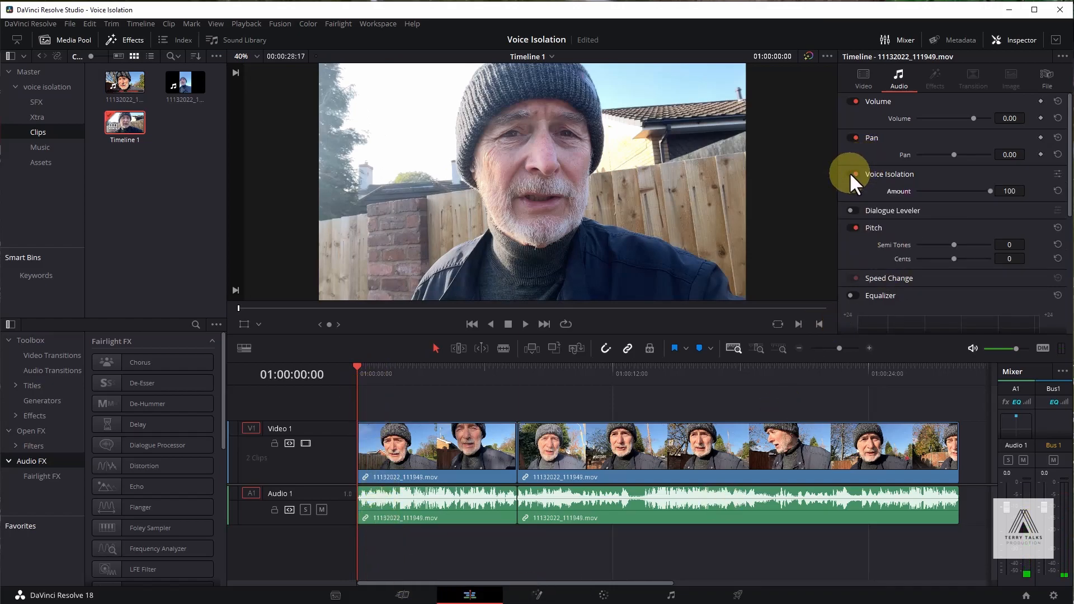
key(ctrl+s)
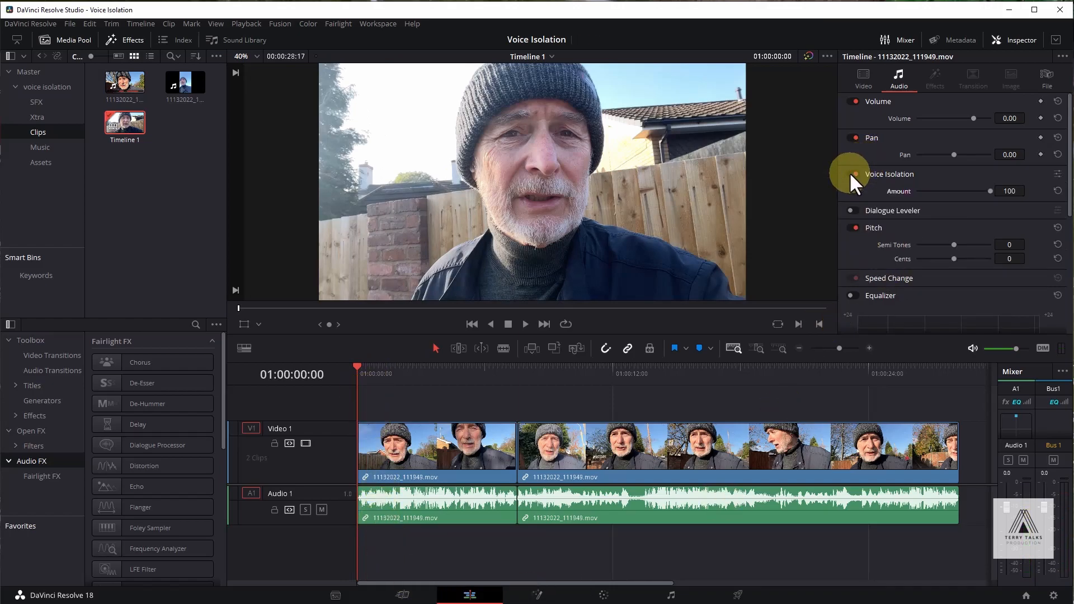
click(991, 190)
key(space)
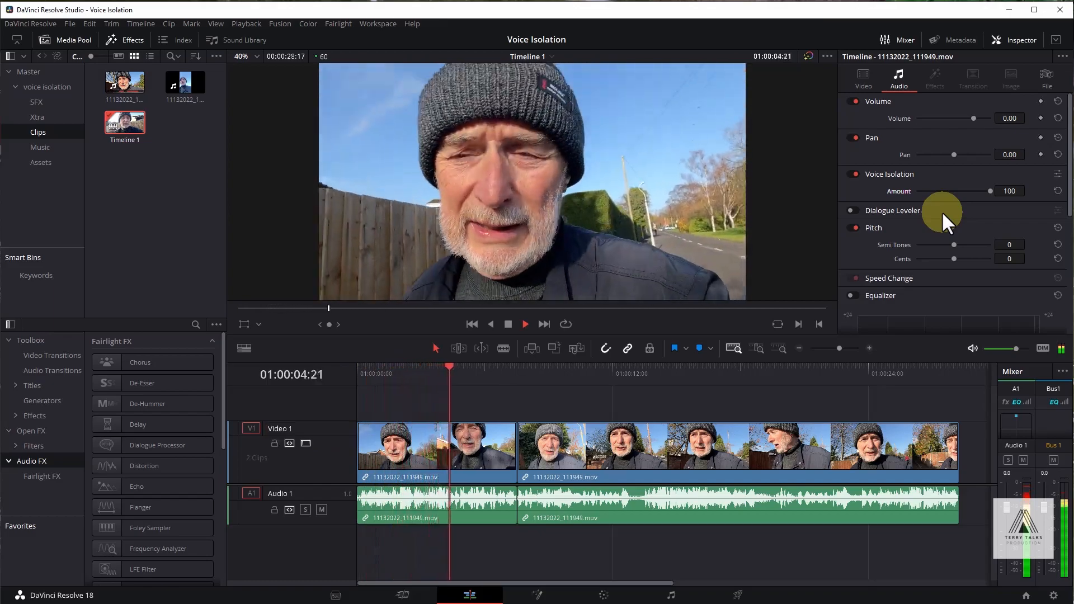
key(space)
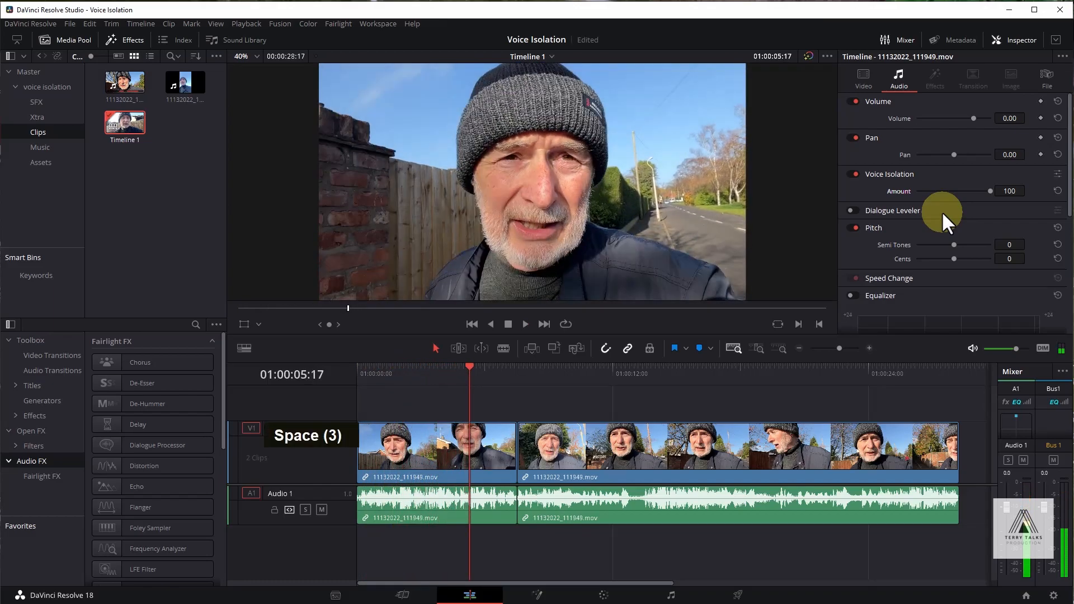
Step: Lower the first clip's Voice Isolation amount to 69 and play from the start of the timeline
drag(464, 365, 357, 380)
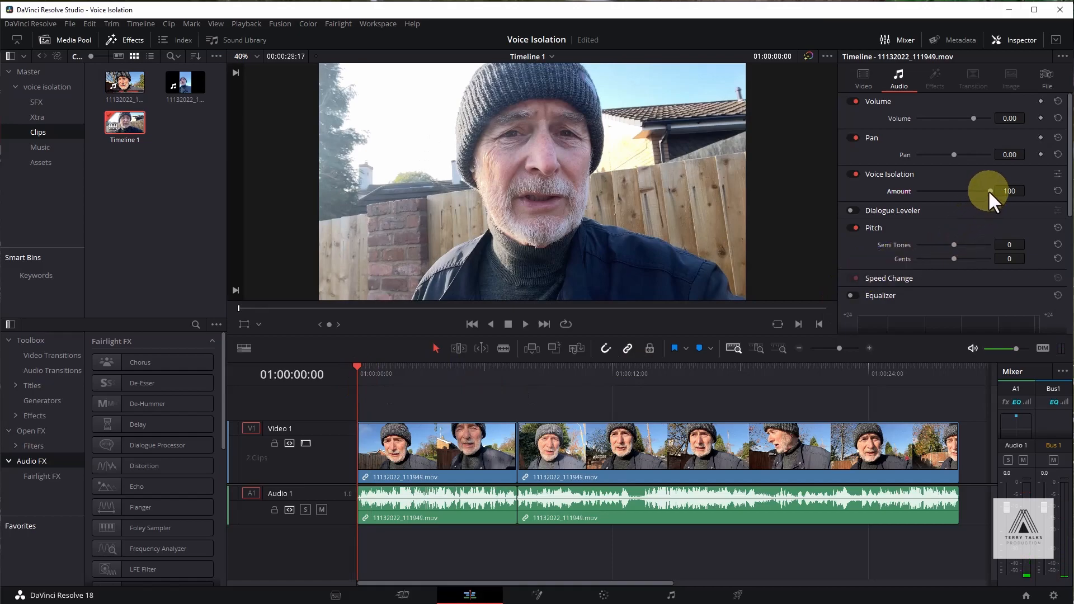
drag(975, 190, 966, 191)
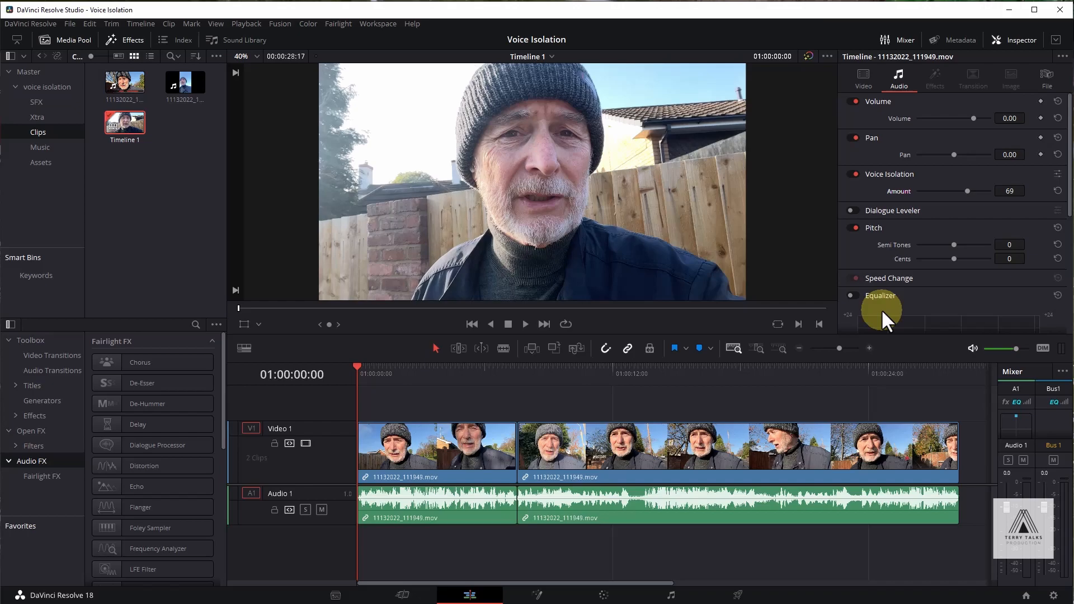
key(space)
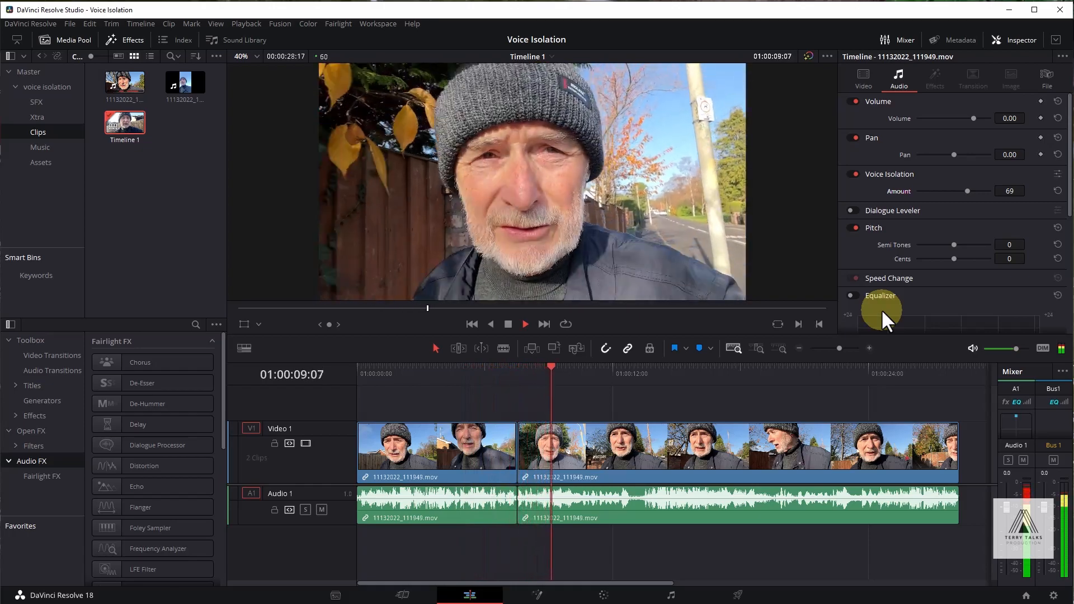
key(space)
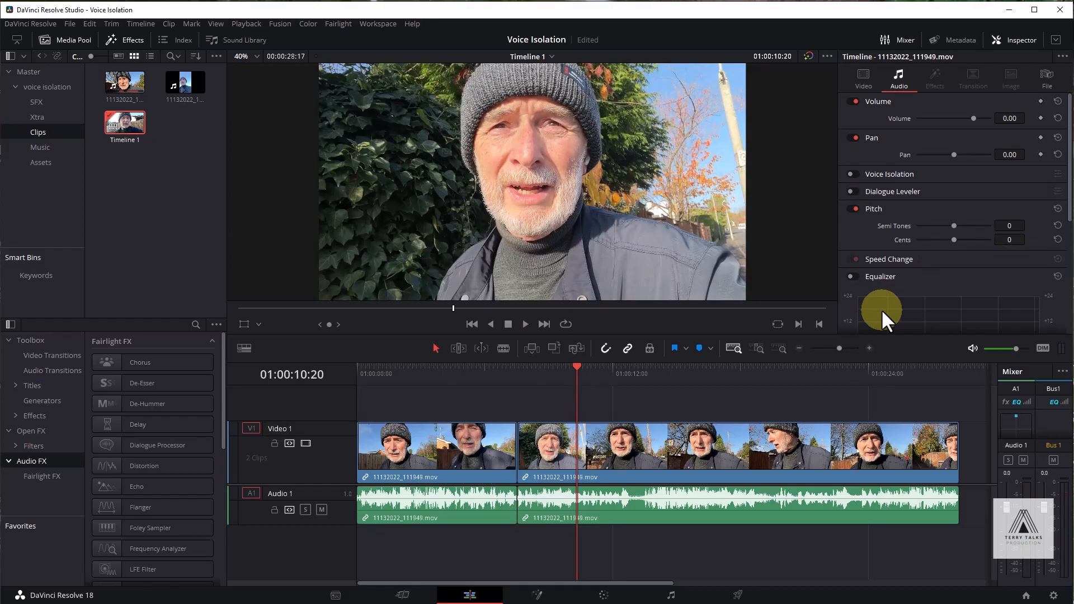
Step: Set the first clip's Voice Isolation amount to 64 and play it from the start
drag(576, 367, 364, 387)
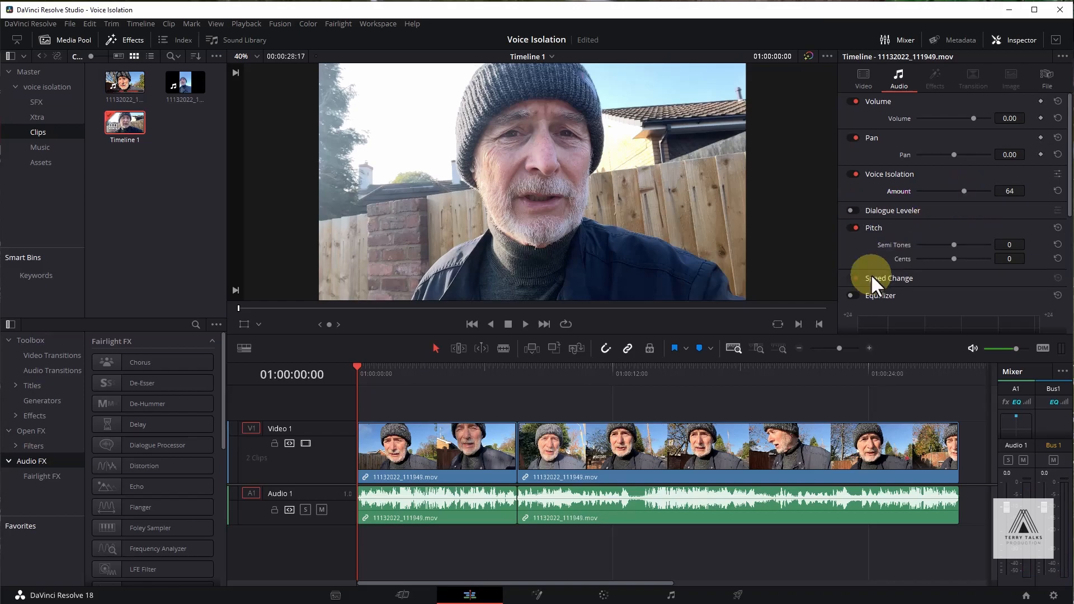
key(space)
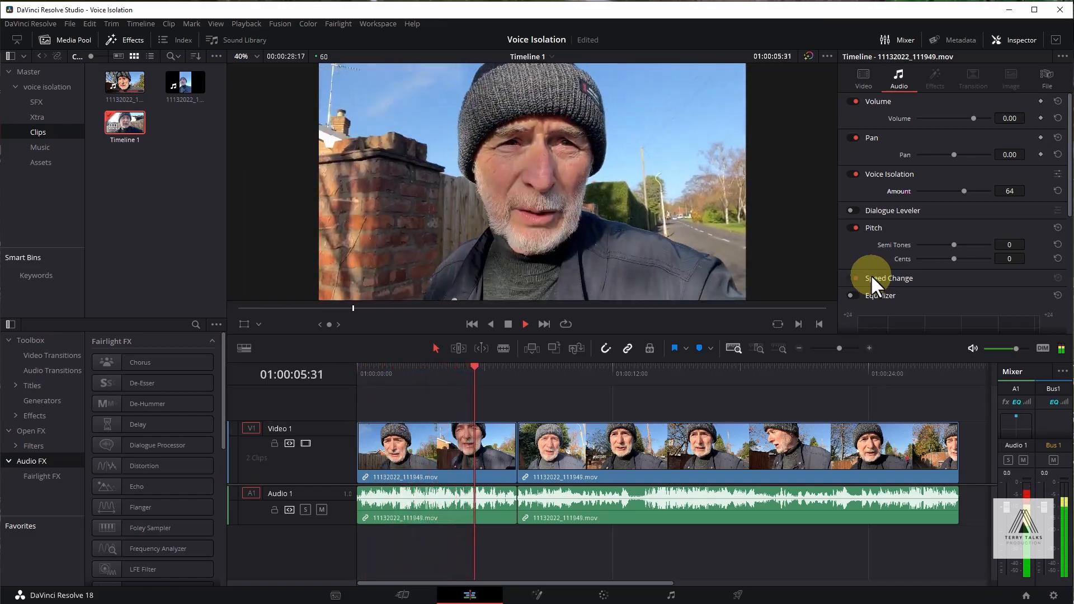
key(space)
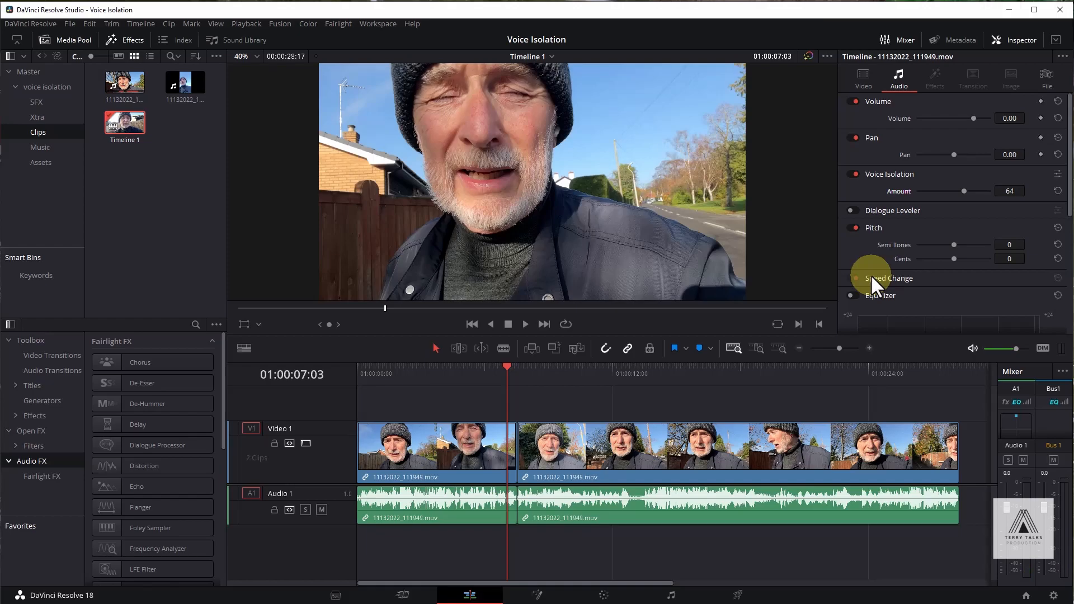
Step: Turn off Voice Isolation on the first clip and move the playhead onto the second clip at about 01:00:08:27
scroll(871, 274, up, 2)
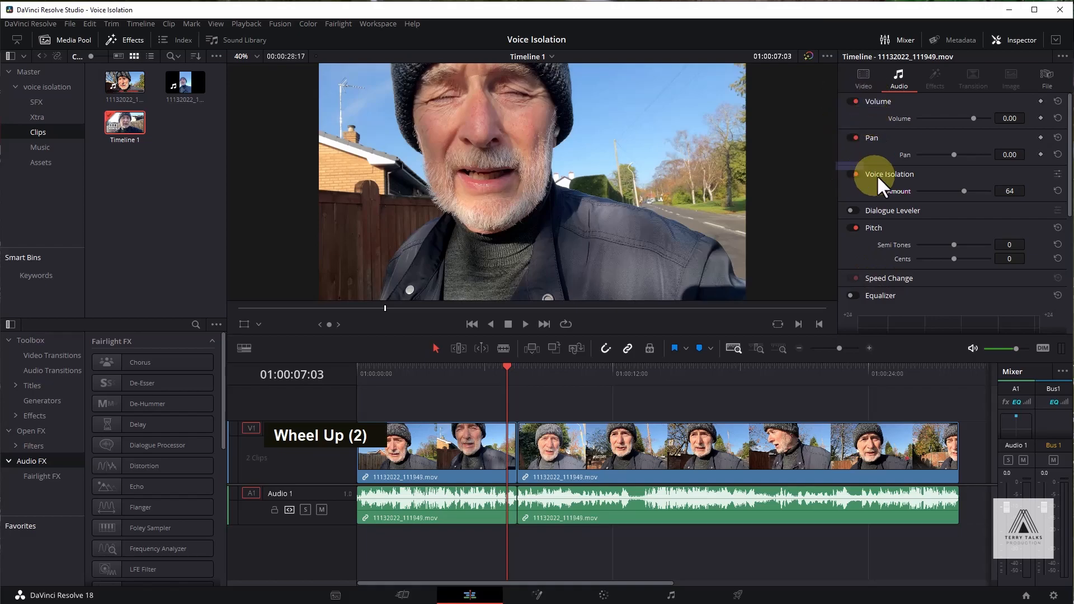
click(856, 174)
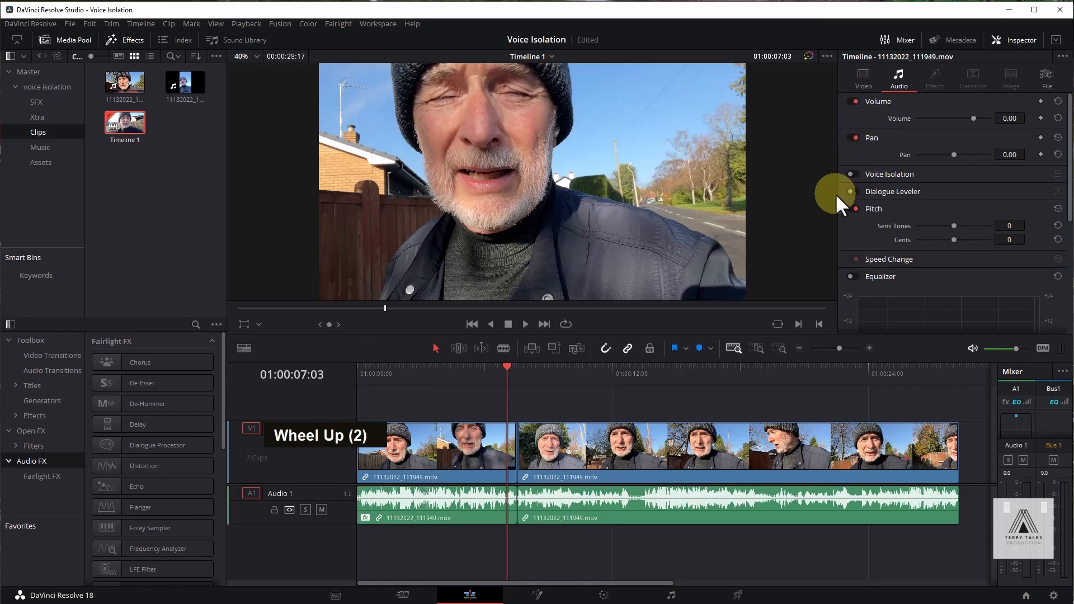
key(space)
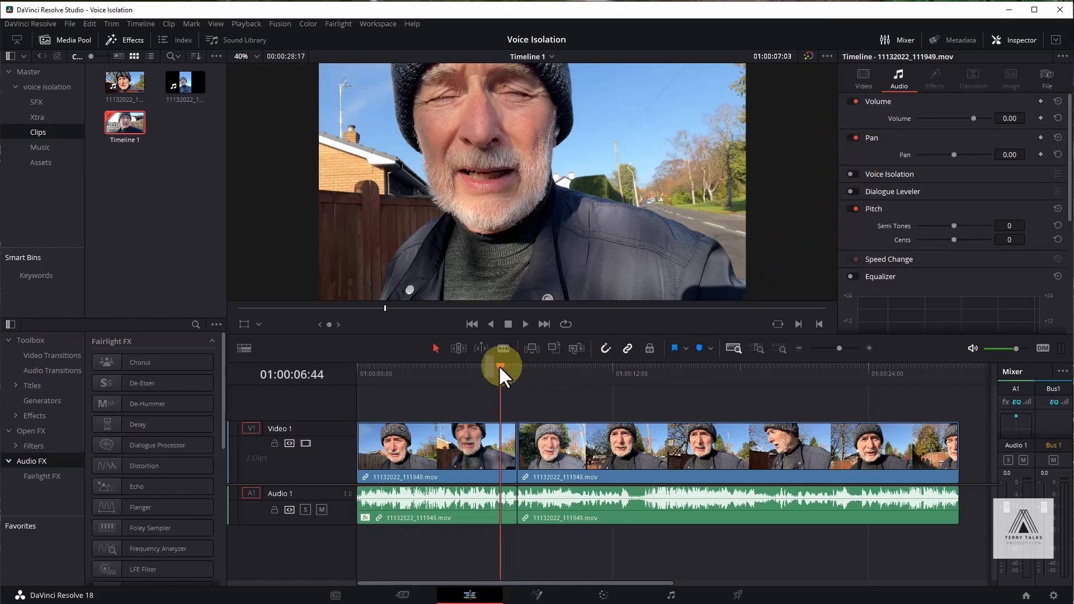
drag(528, 368, 536, 366)
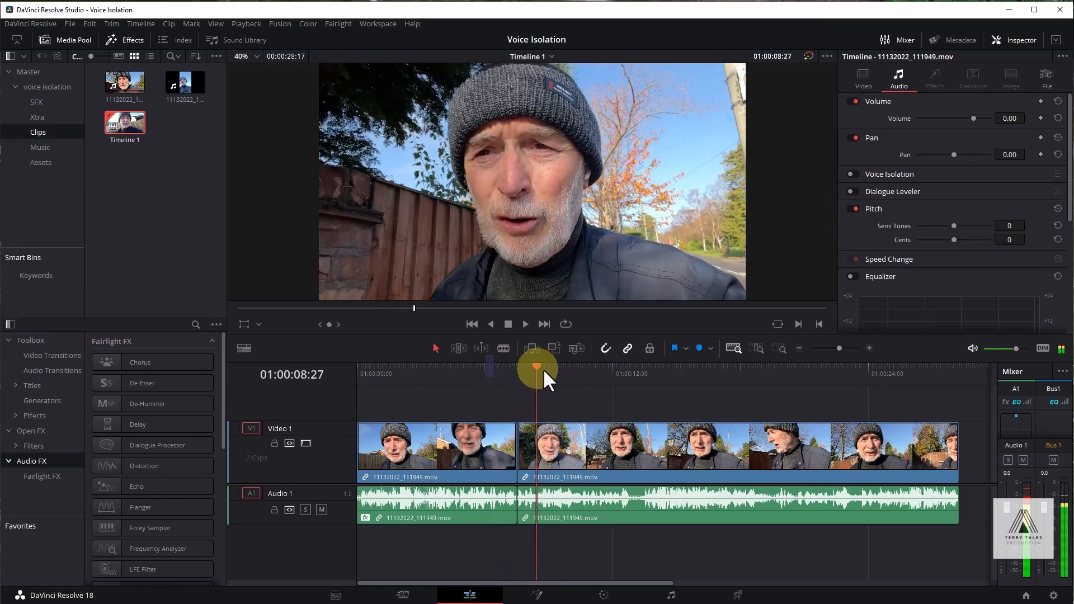
Step: Enable the Dialogue Leveler on the second clip, keeping the "Optimize for most sources" mode
click(851, 190)
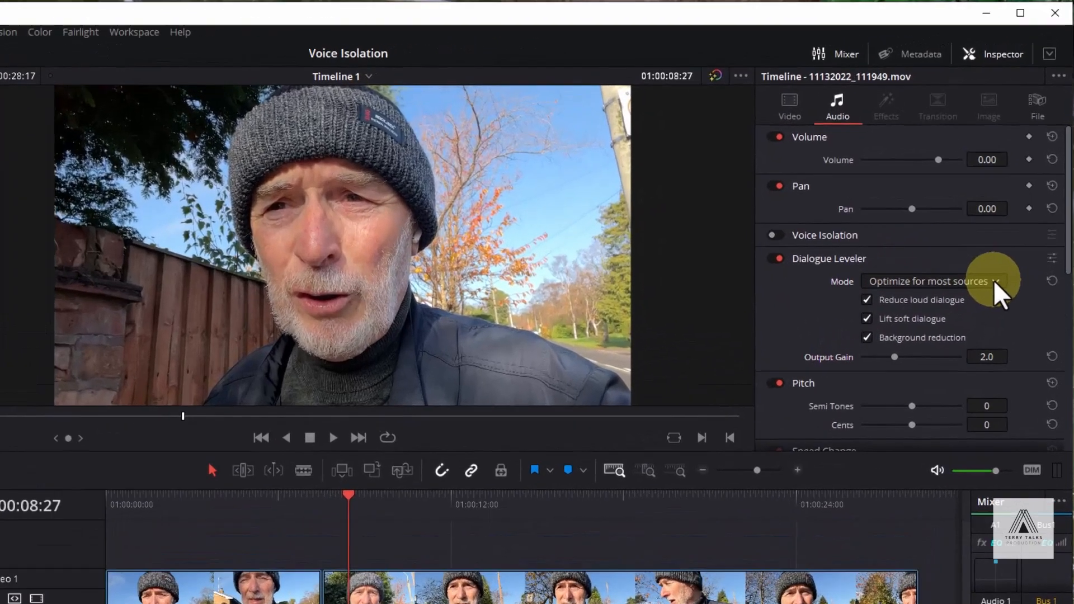
click(1015, 209)
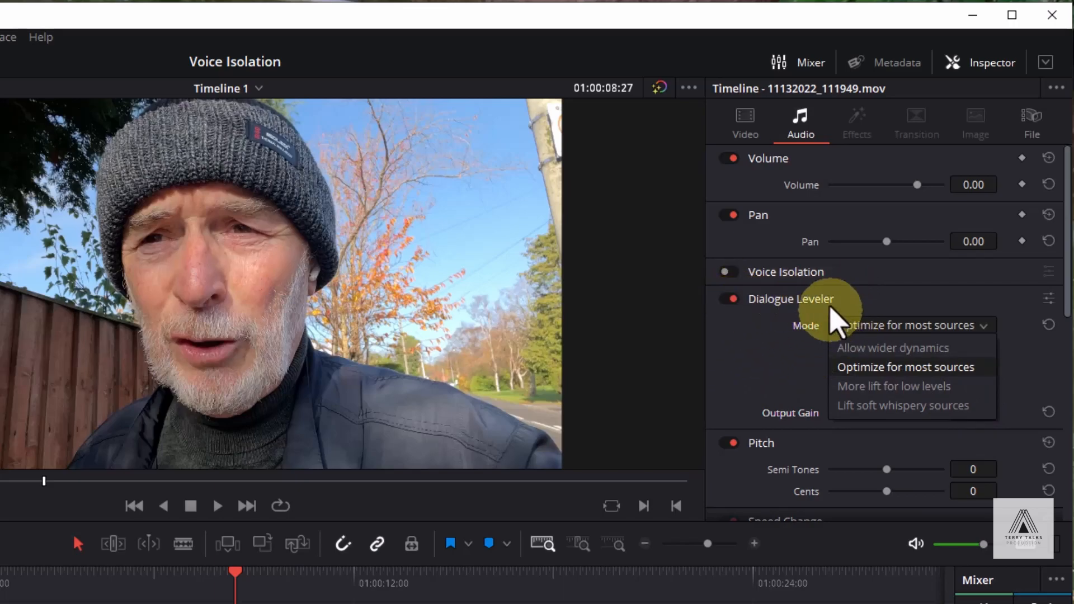
click(853, 330)
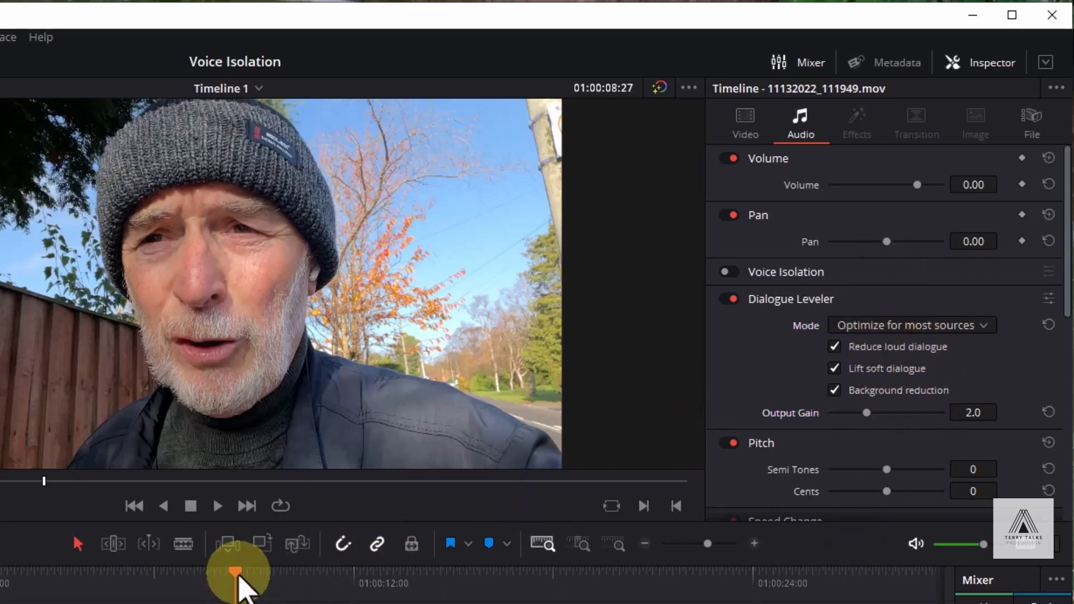
Step: Play the second clip from about 01:00:08:31 to listen to the Dialogue Leveler's effect
drag(236, 571, 0, 571)
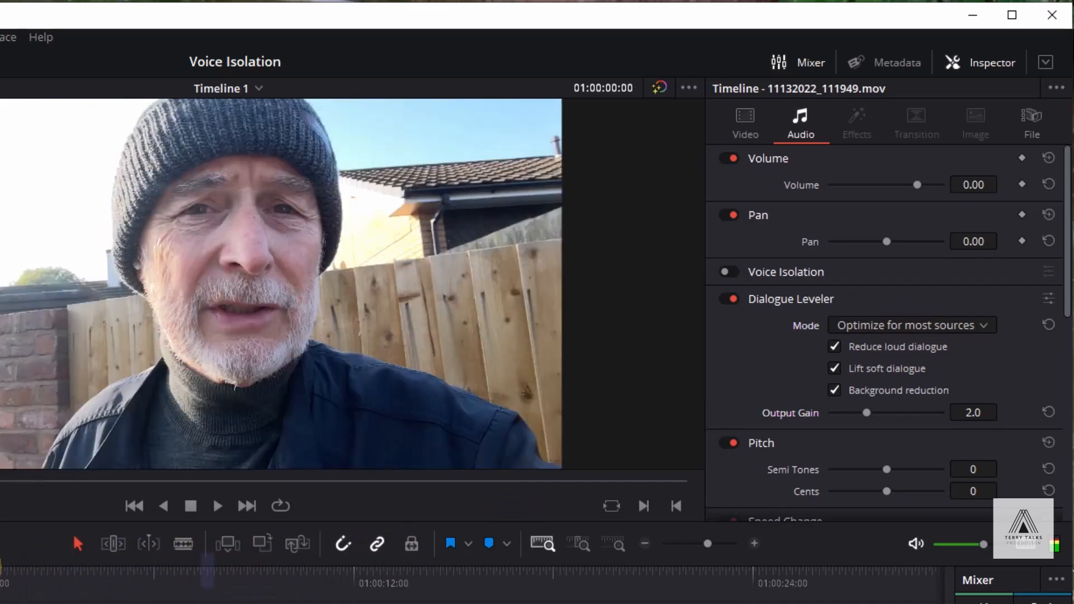
key(space)
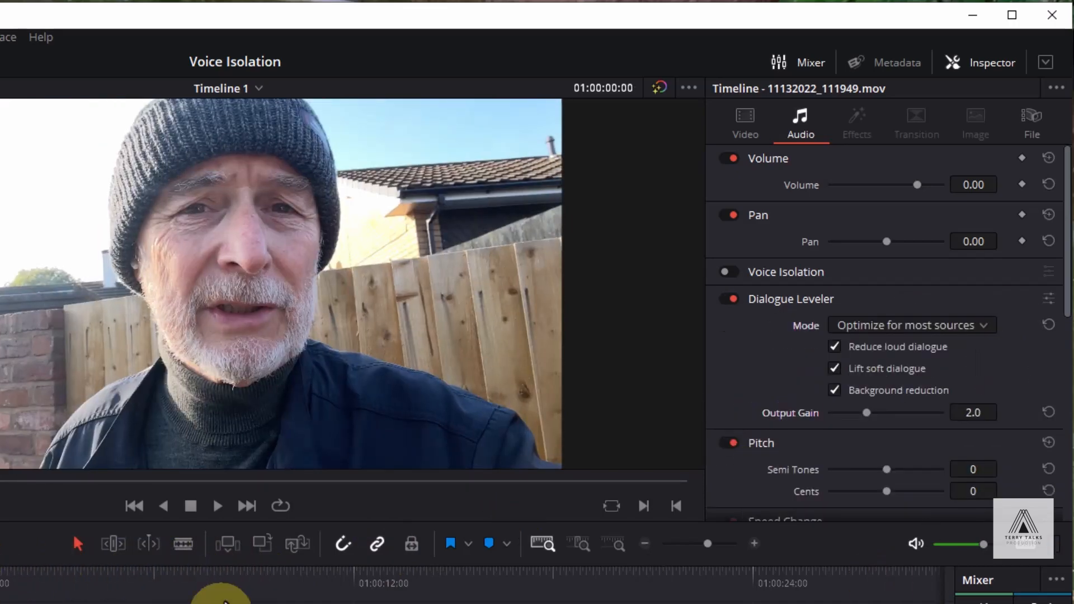
click(239, 587)
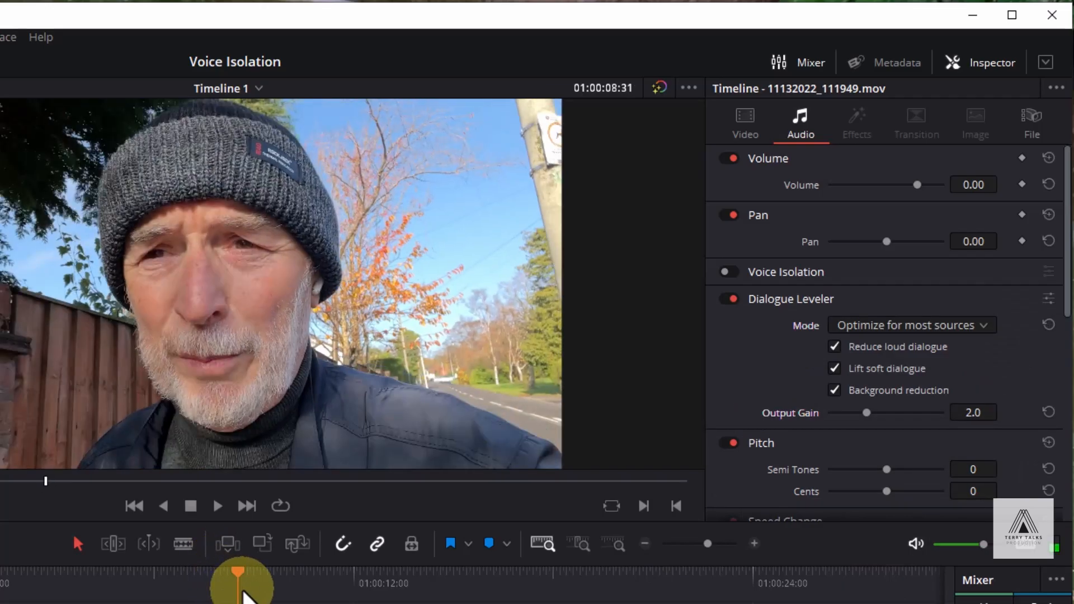
key(space)
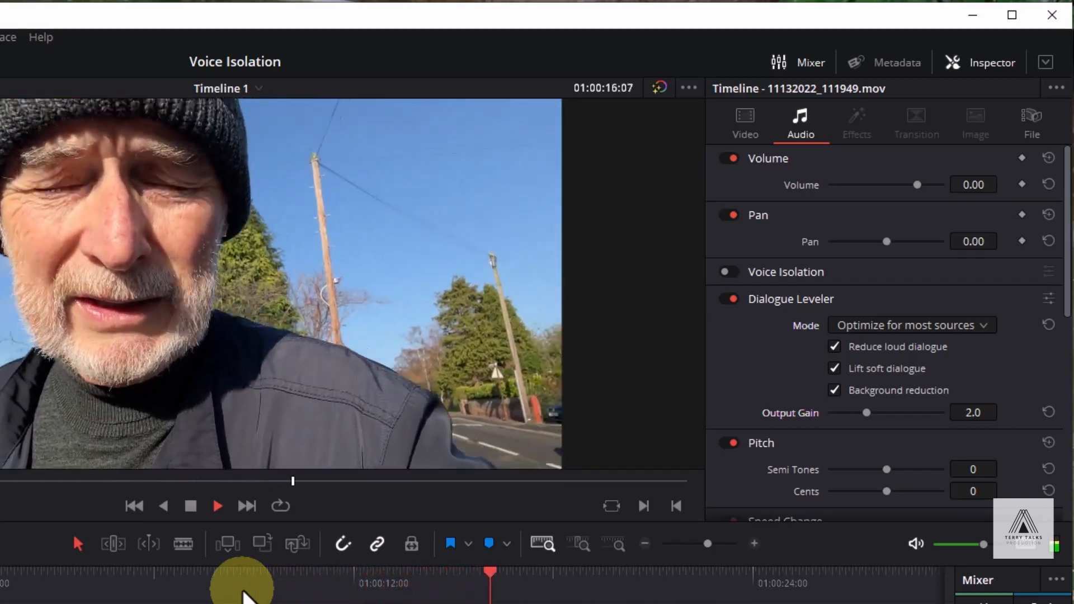
key(space)
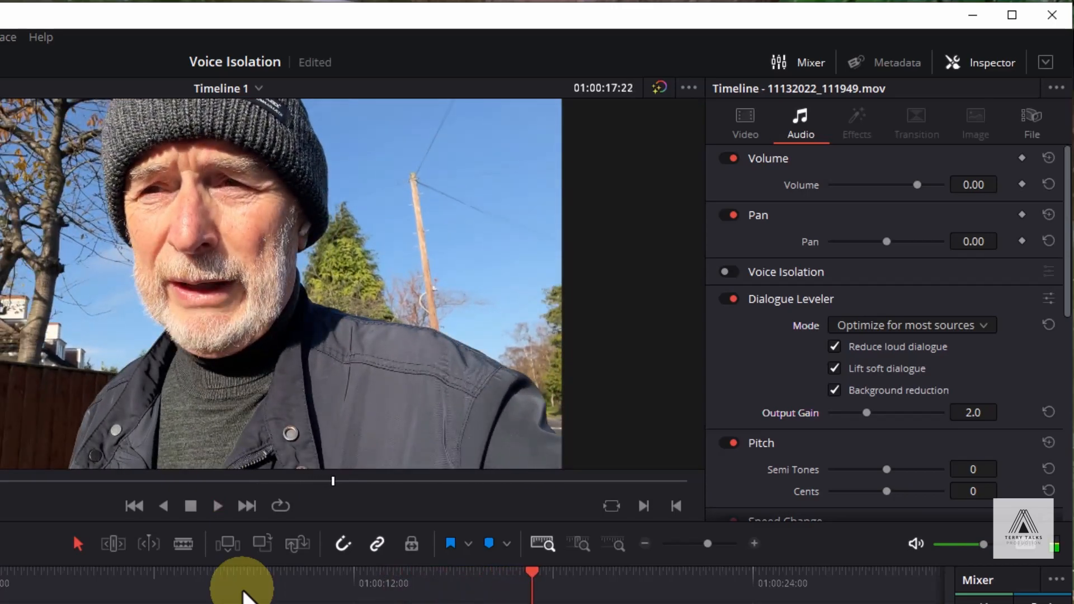